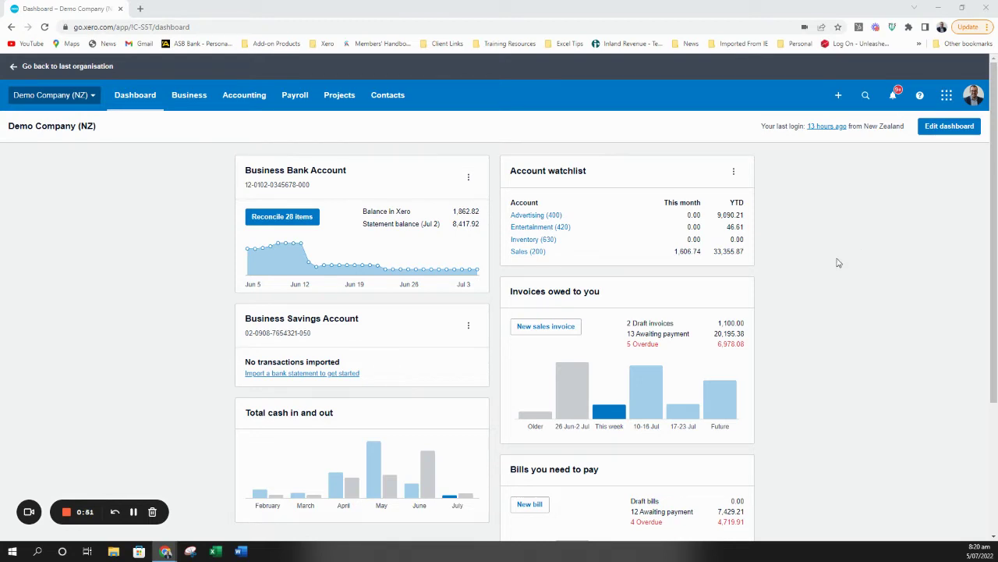
Step: Open the 28-item Business Bank Account reconciliation and accept the Ridgeway University and Truxton matches
scroll(530, 288, "down", 1)
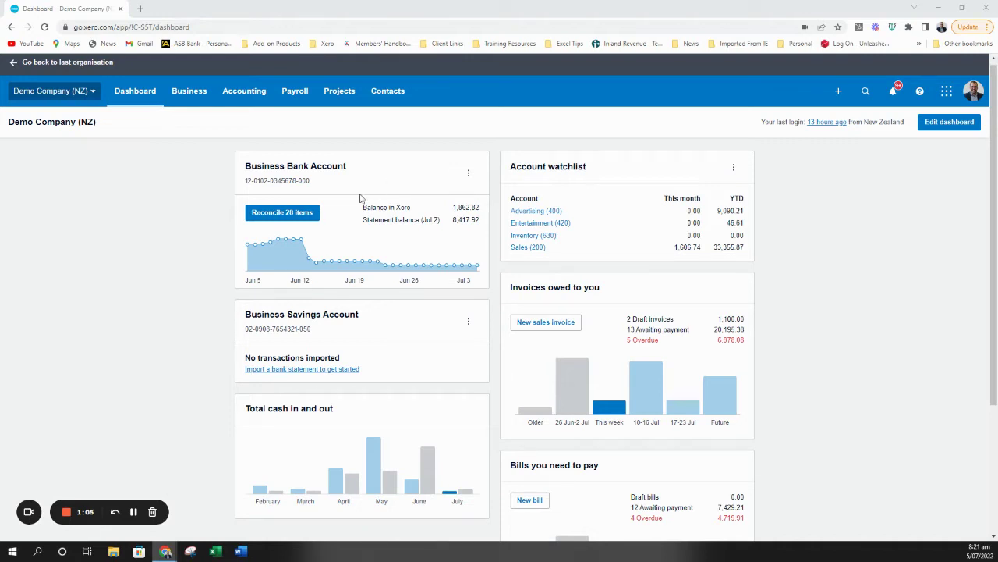
left_click(302, 219)
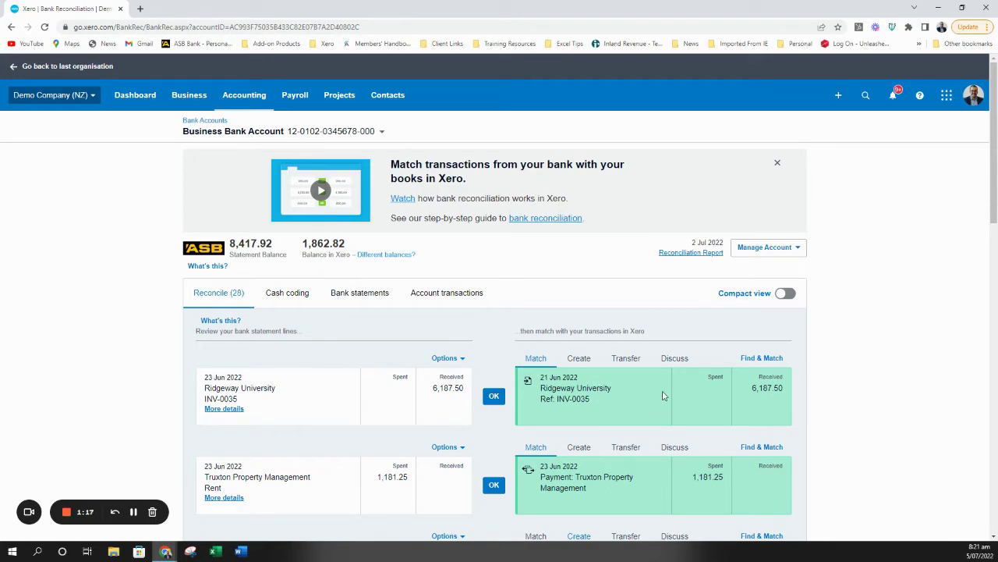
scroll(663, 395, "down", 1)
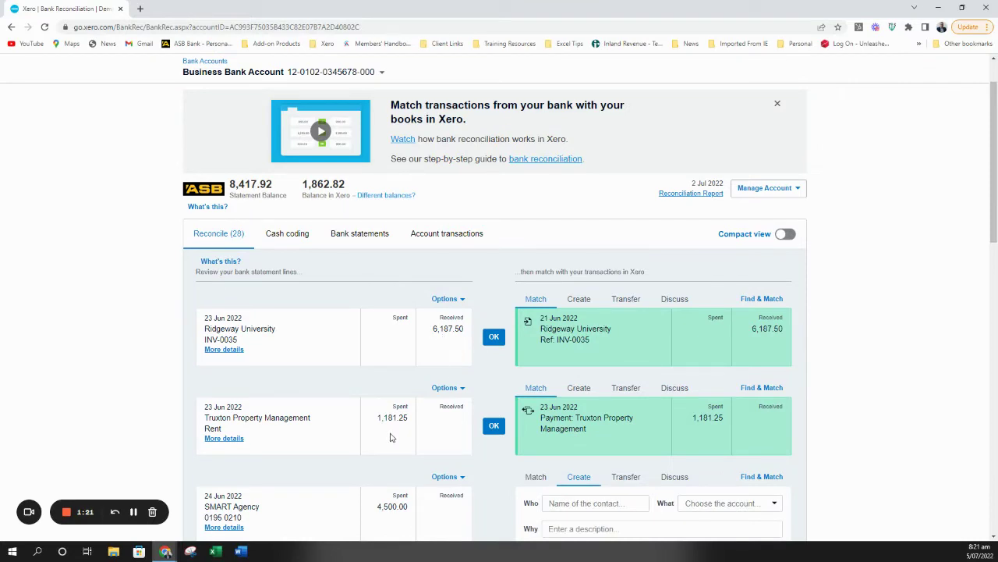
left_click(494, 341)
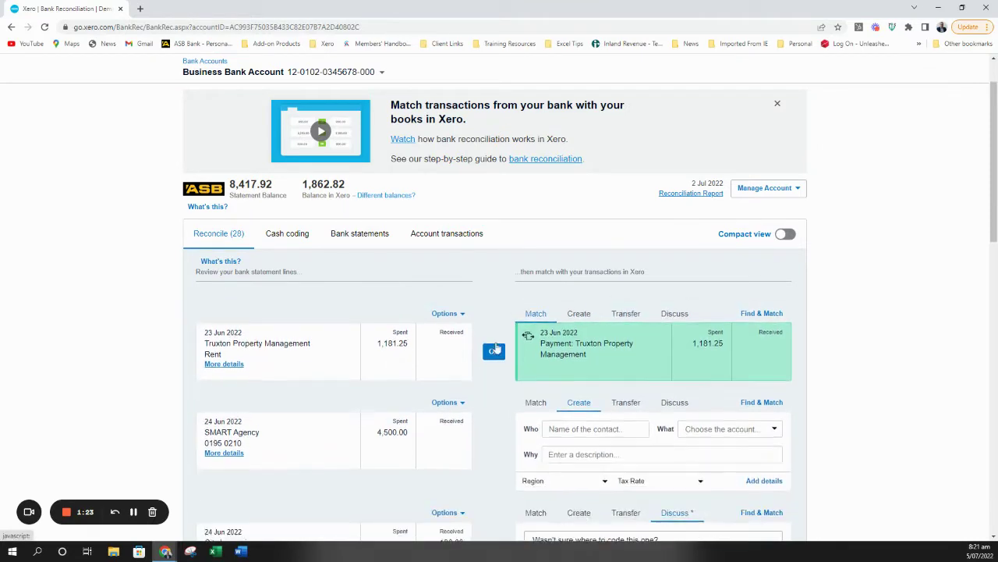
left_click(494, 342)
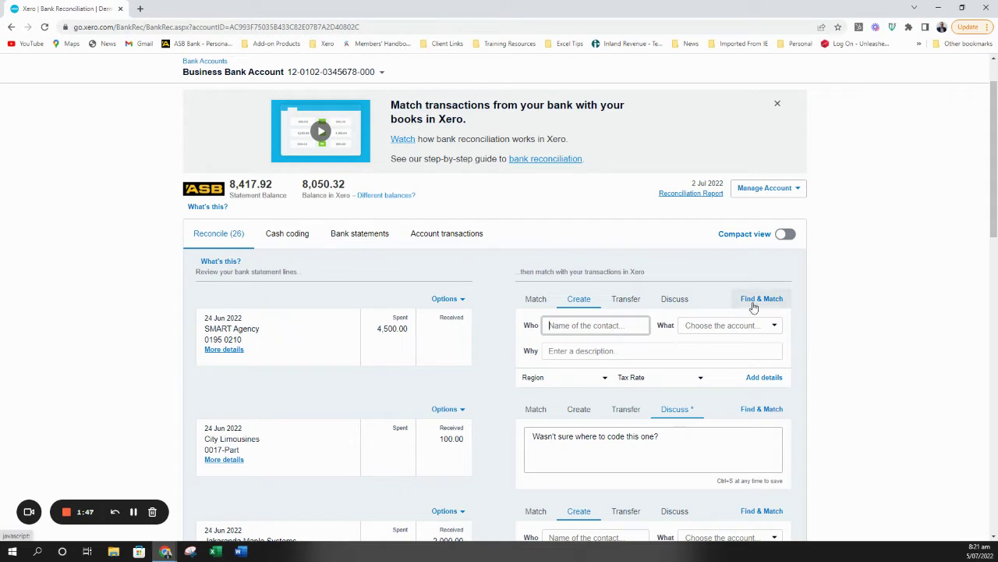
Step: Match the 4,500.00 SMART Agency line to its 17 May and 17 Jun bills (2,000 + 2,500)
left_click(751, 302)
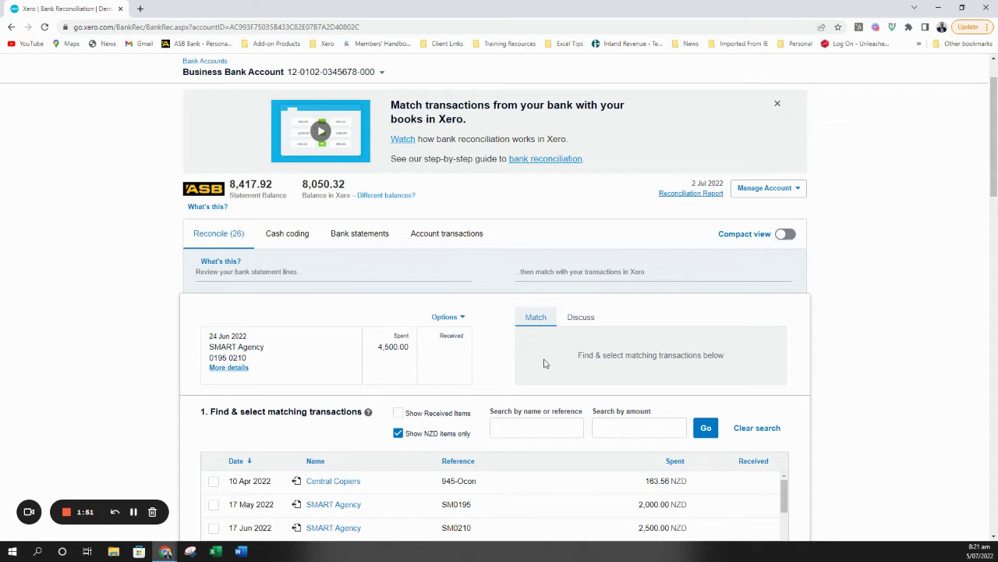
scroll(544, 363, "down", 3)
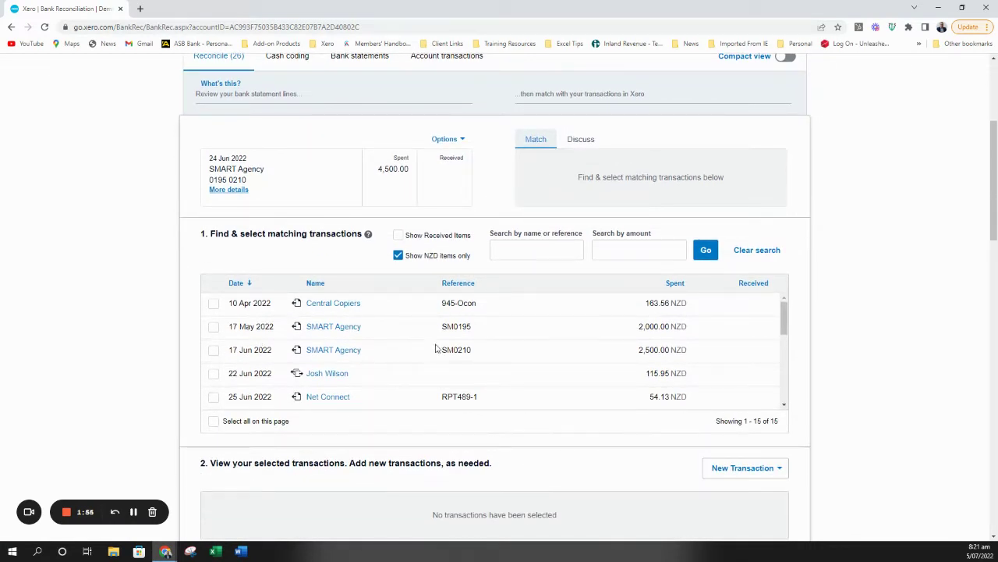
left_click(213, 326)
left_click(214, 350)
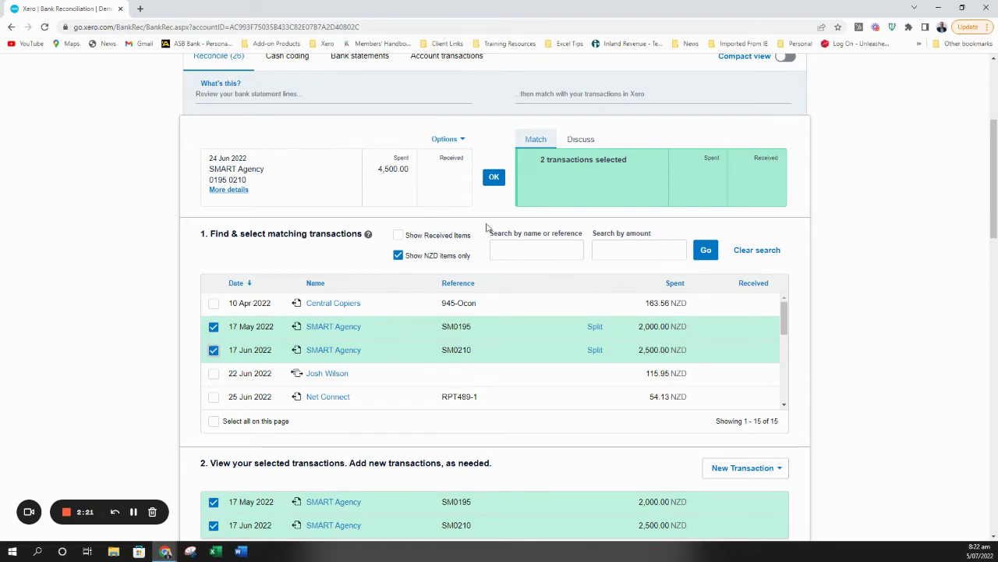
left_click(494, 176)
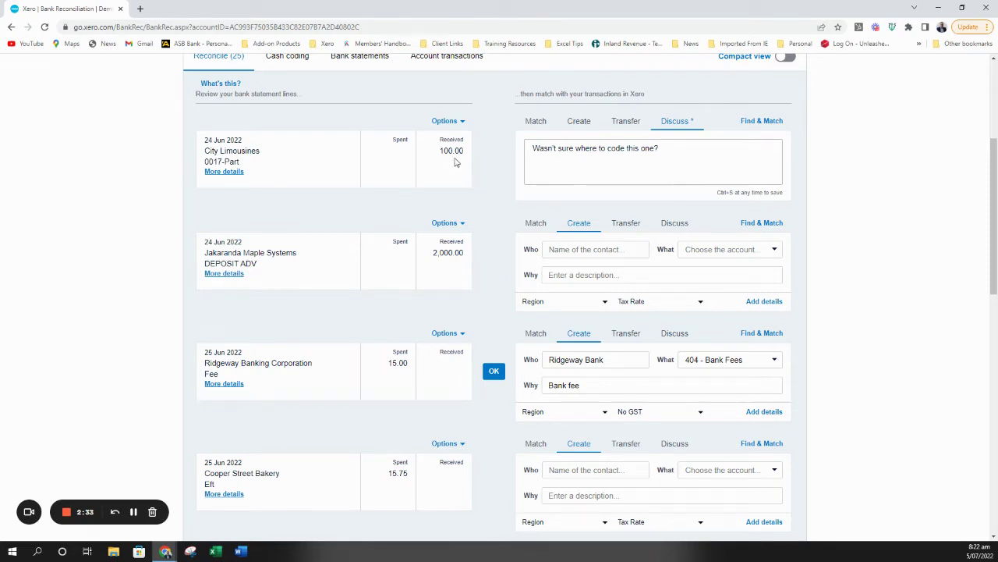
Step: Find matches for the City Limousines 100.00 receipt and select invoice INV-0017 for 250.00
left_click(746, 123)
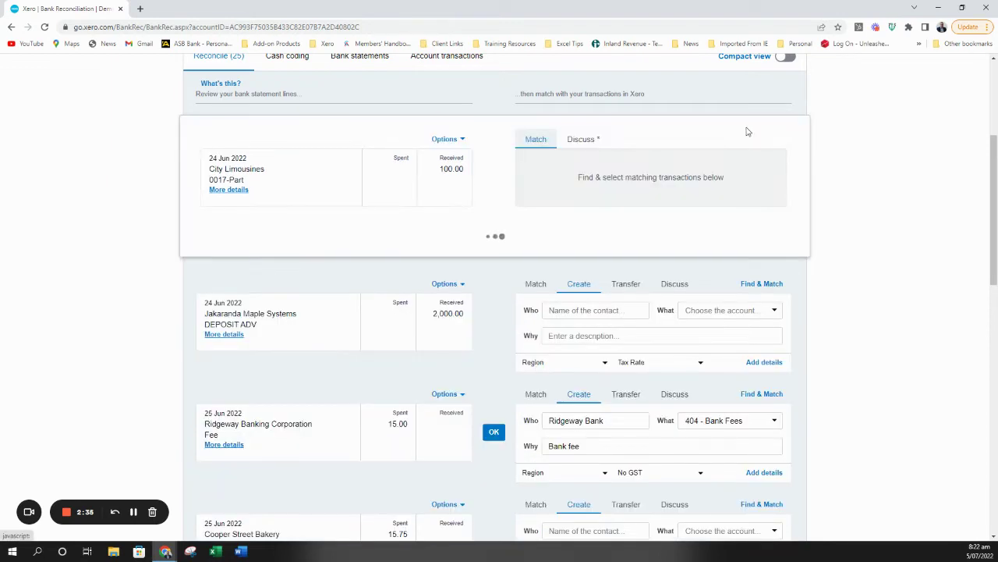
left_click(540, 252)
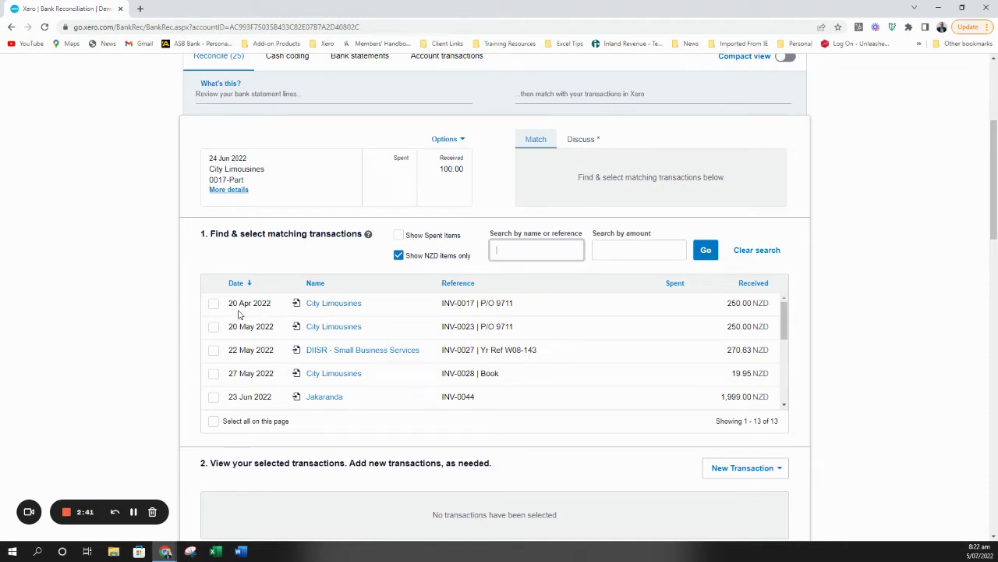
left_click(214, 304)
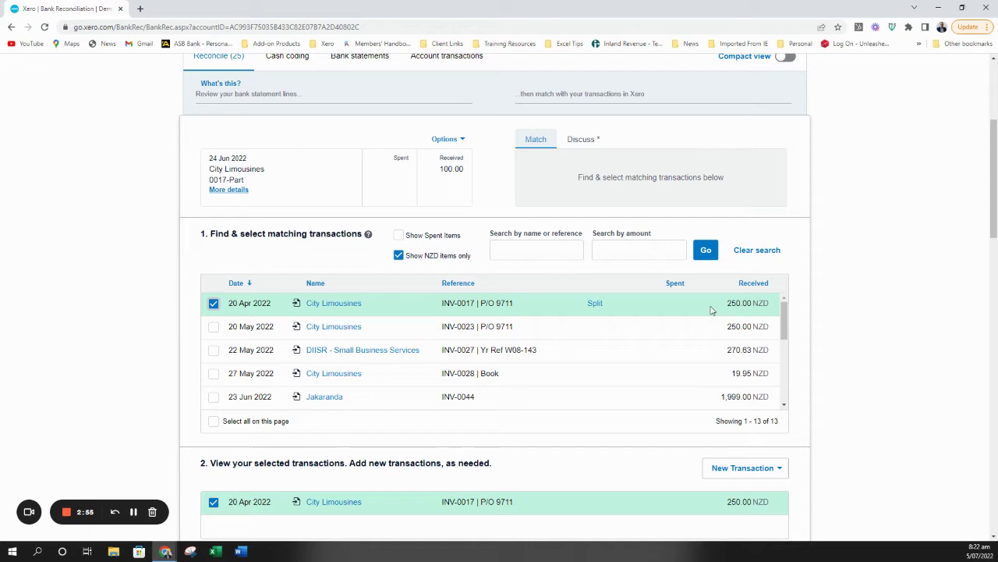
Step: Split INV-0017 into a 100.00 part payment and 150.00 remainder, then reconcile against the 100.00
left_click(592, 306)
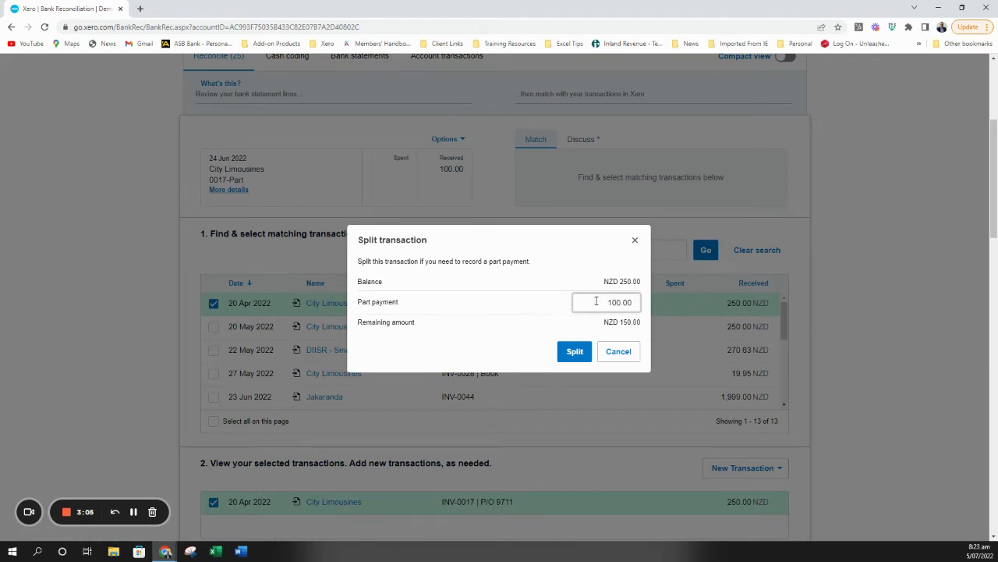
left_click(596, 301)
left_click(579, 352)
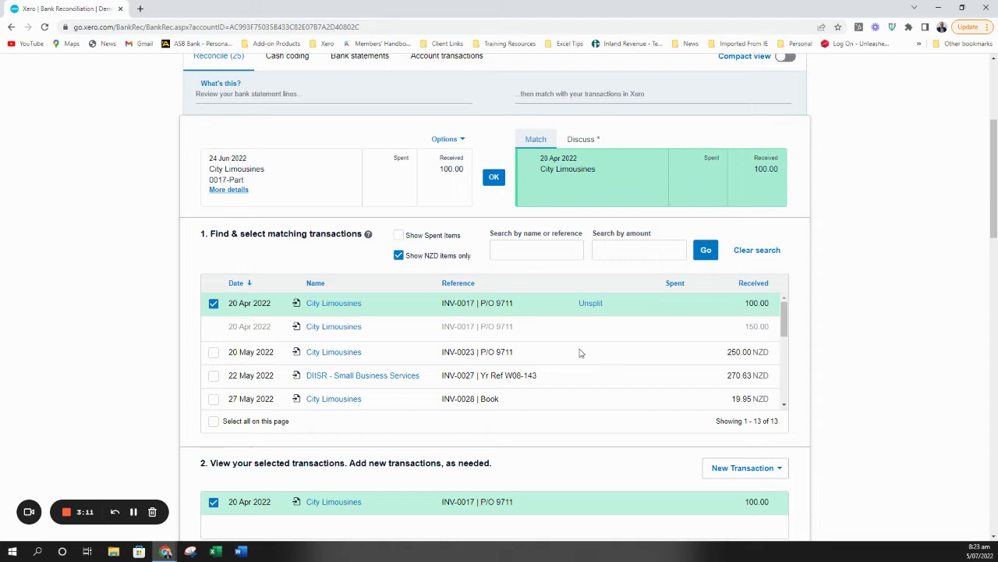
left_click(499, 183)
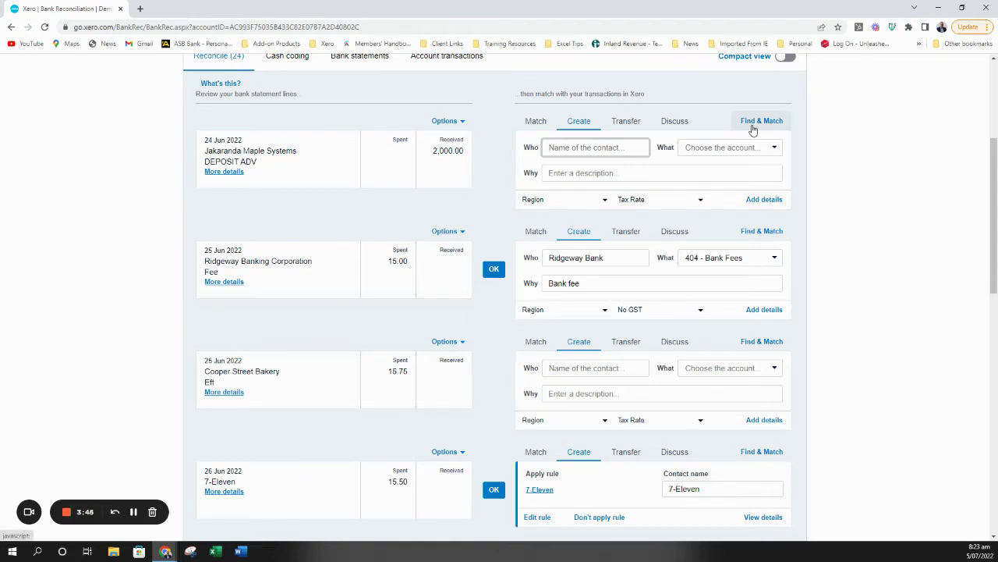
Step: Search the Jakaranda deposit's matching transactions for 'jak'
left_click(536, 123)
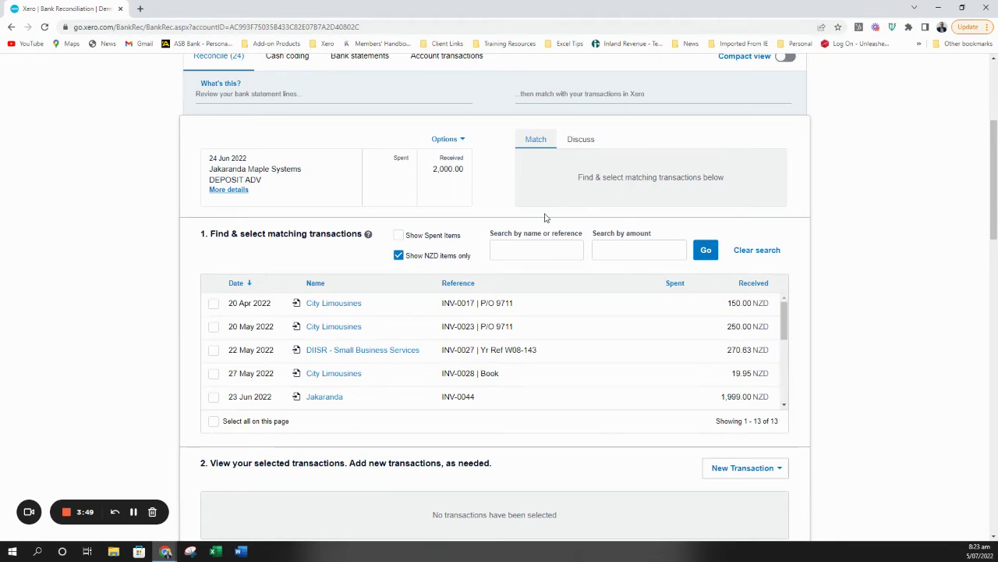
left_click(531, 246)
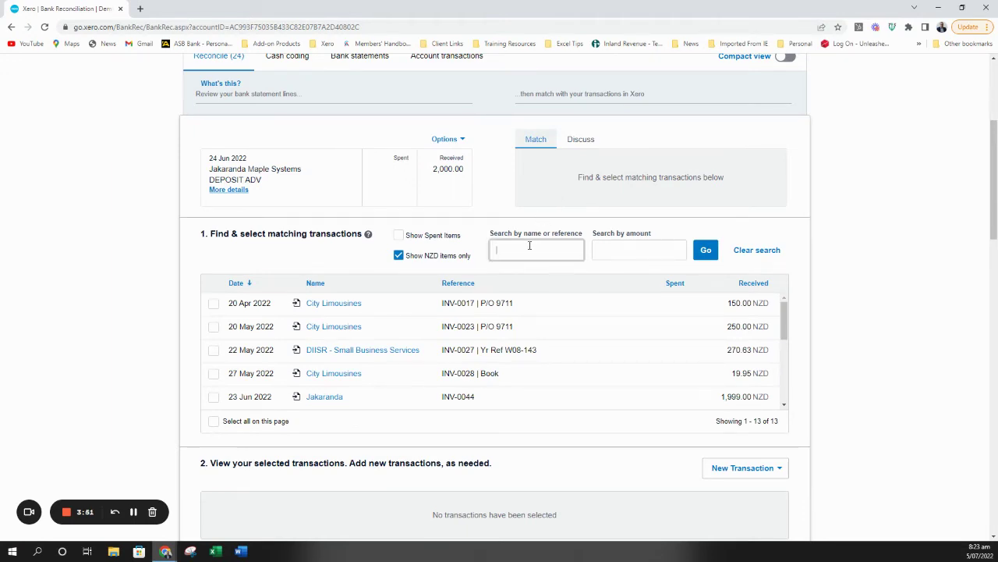
type("i")
type("akan")
key("Return")
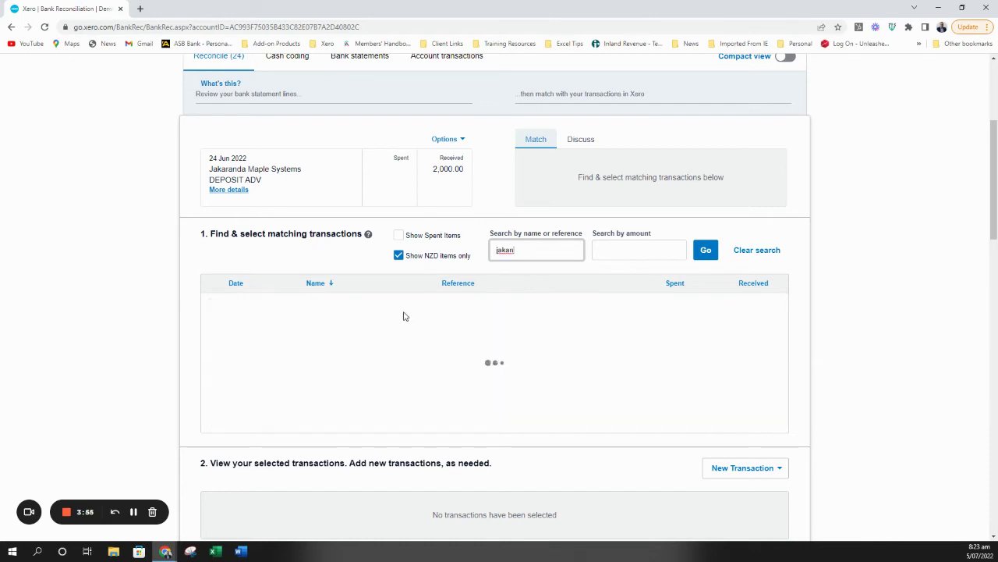
key("BackSpace")
key("BackSpace")
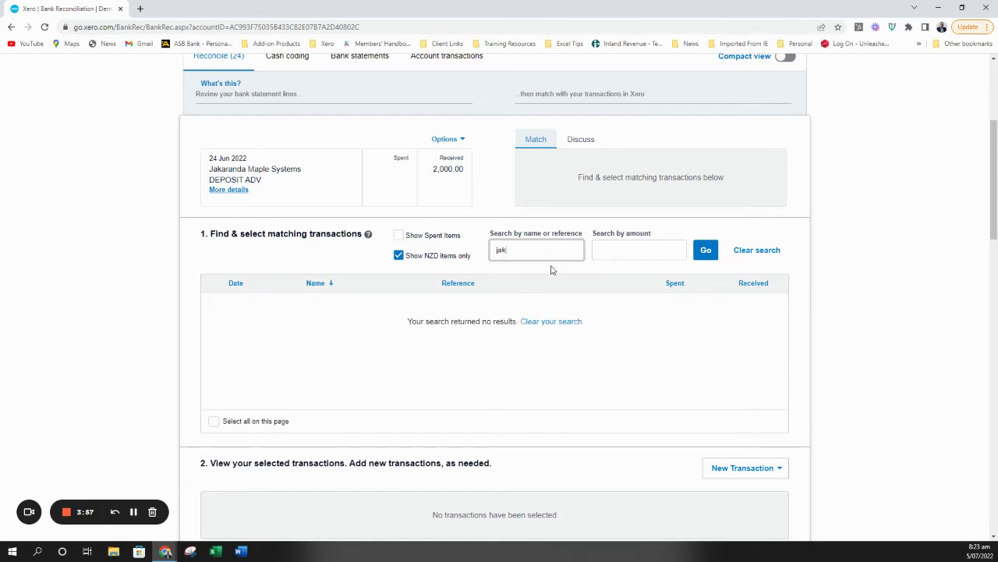
key("Return")
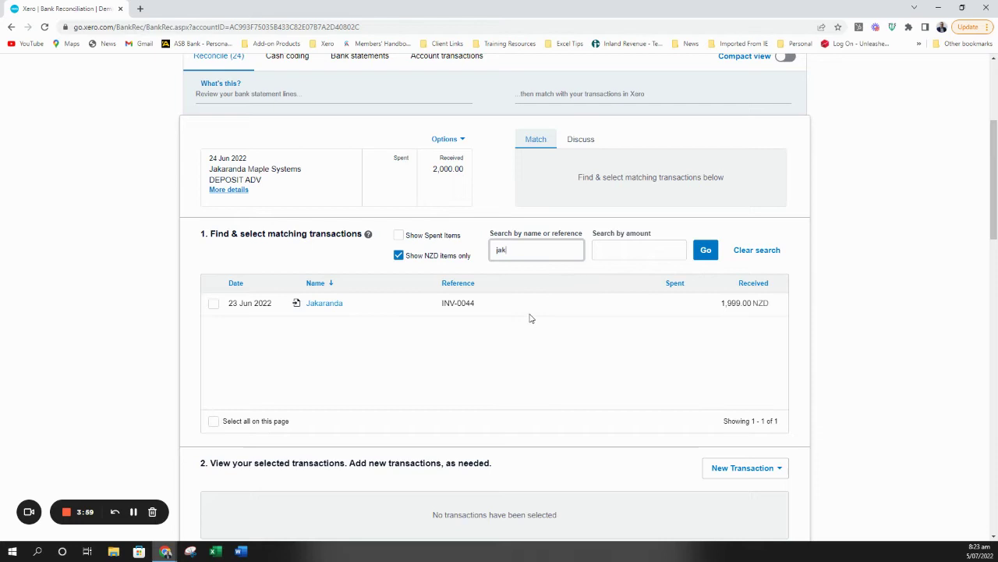
Step: Select invoice INV-0044 for 1,999.00 and check the totals, which are out by 1.00
left_click(214, 303)
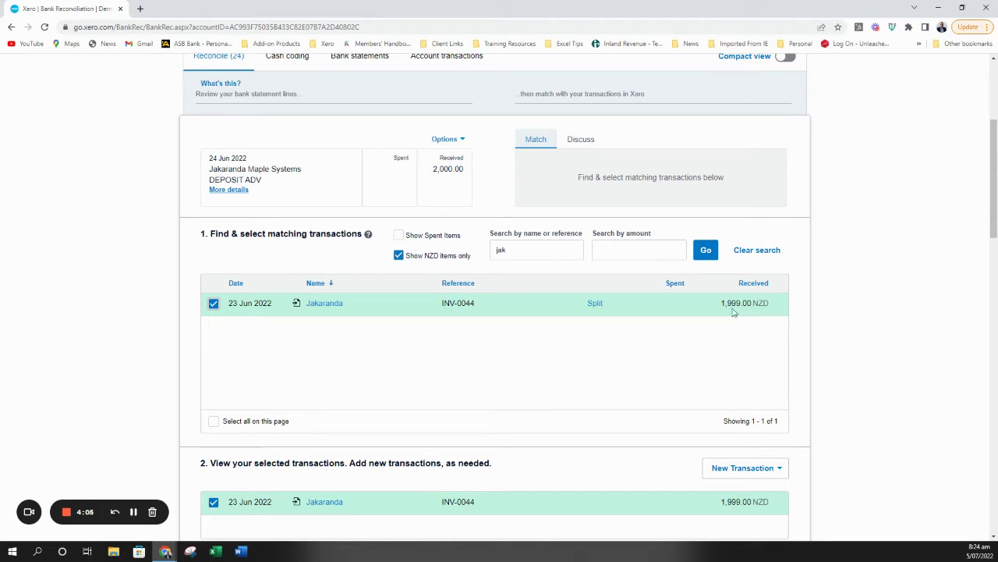
scroll(632, 249, "down", 2)
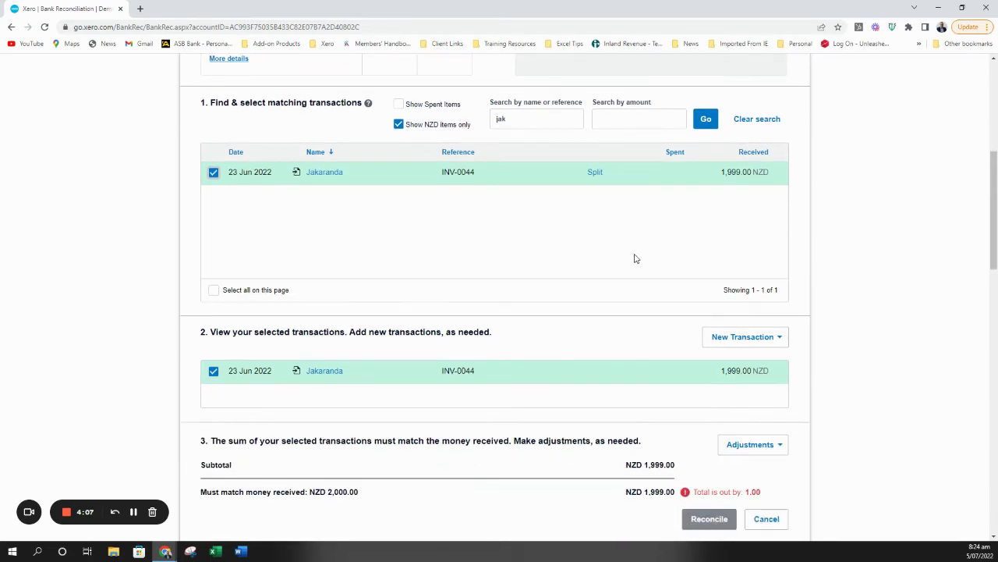
scroll(635, 258, "up", 2)
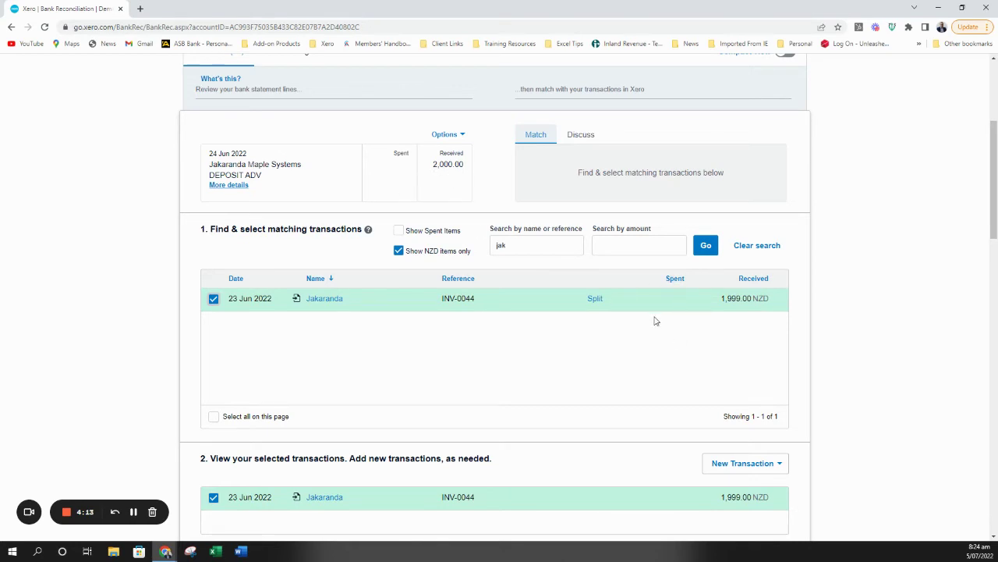
scroll(663, 344, "down", 2)
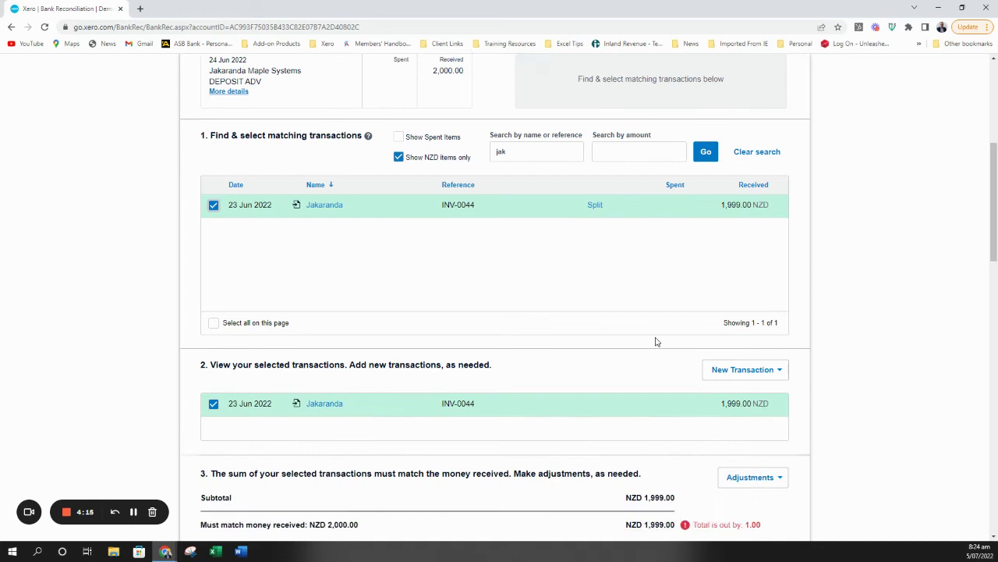
scroll(628, 341, "down", 2)
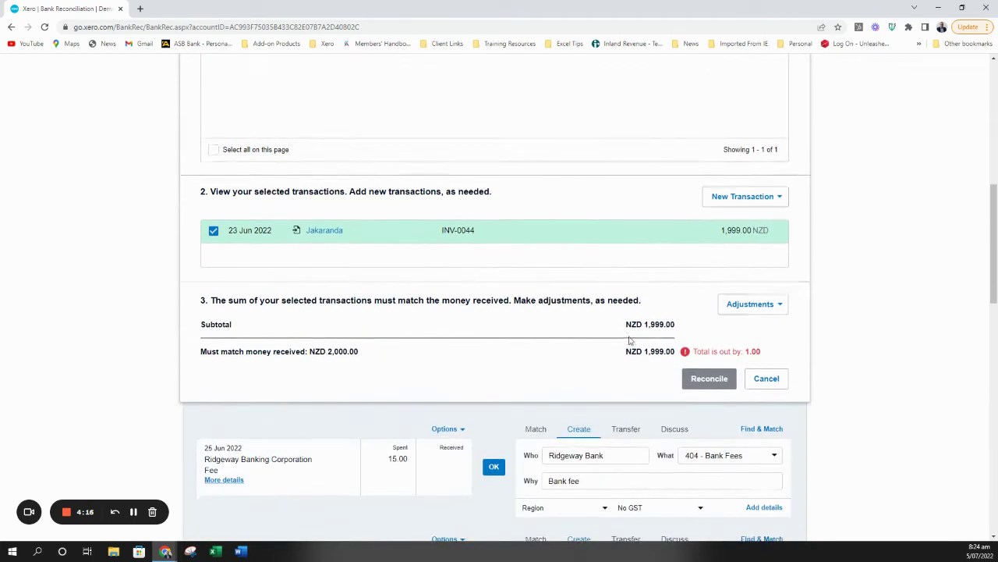
left_click(780, 309)
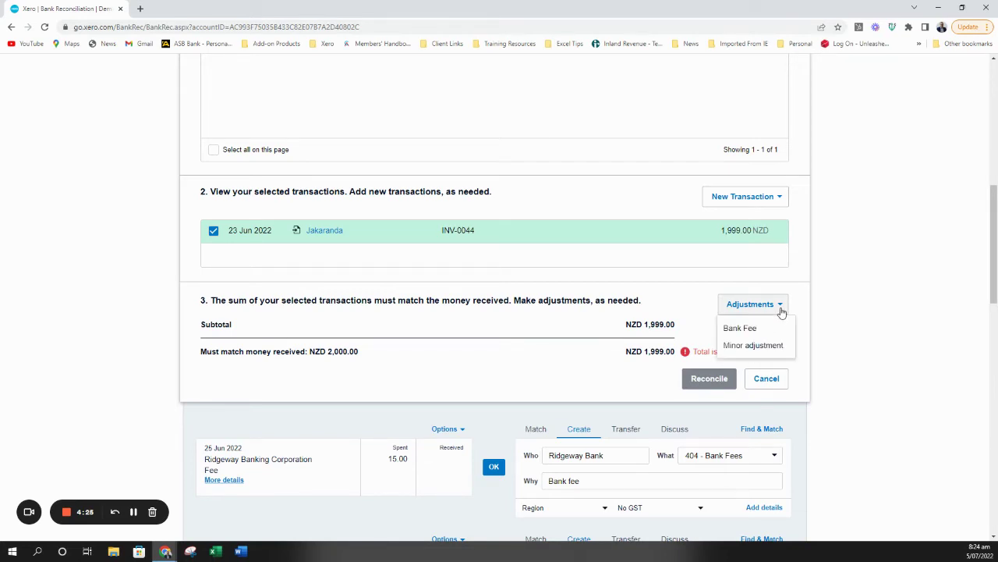
left_click(754, 345)
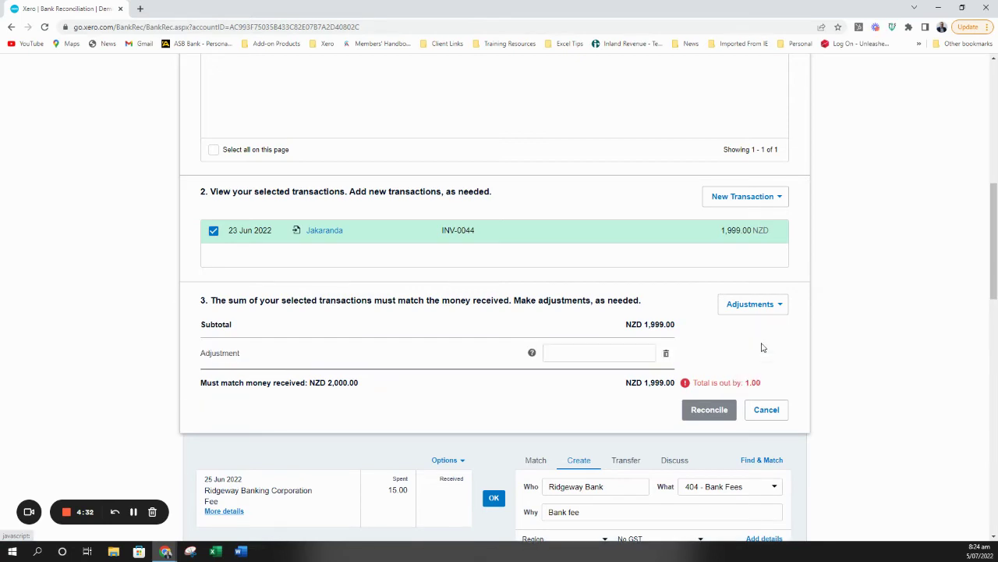
left_click(578, 352)
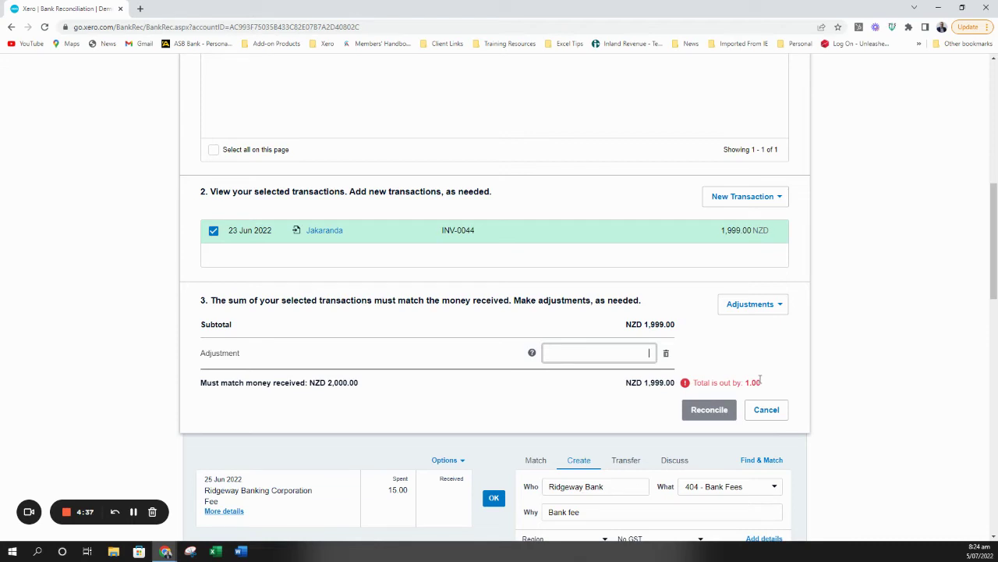
type("1")
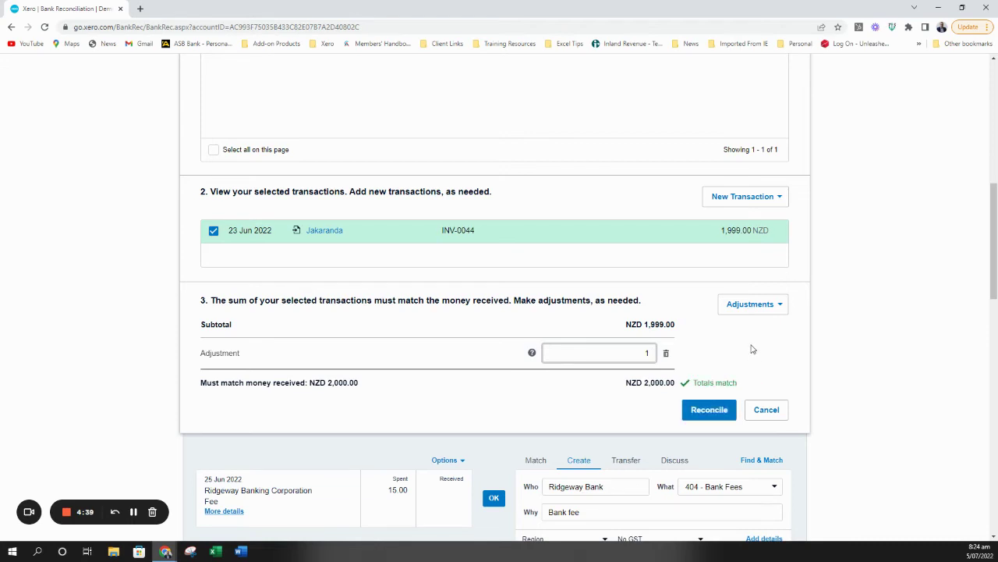
key("BackSpace")
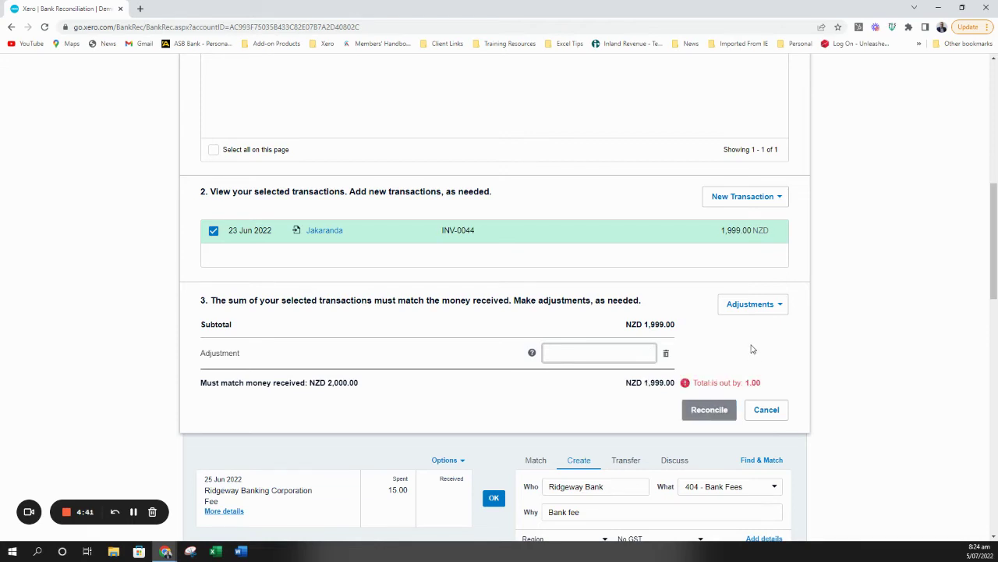
type("-1")
type("1")
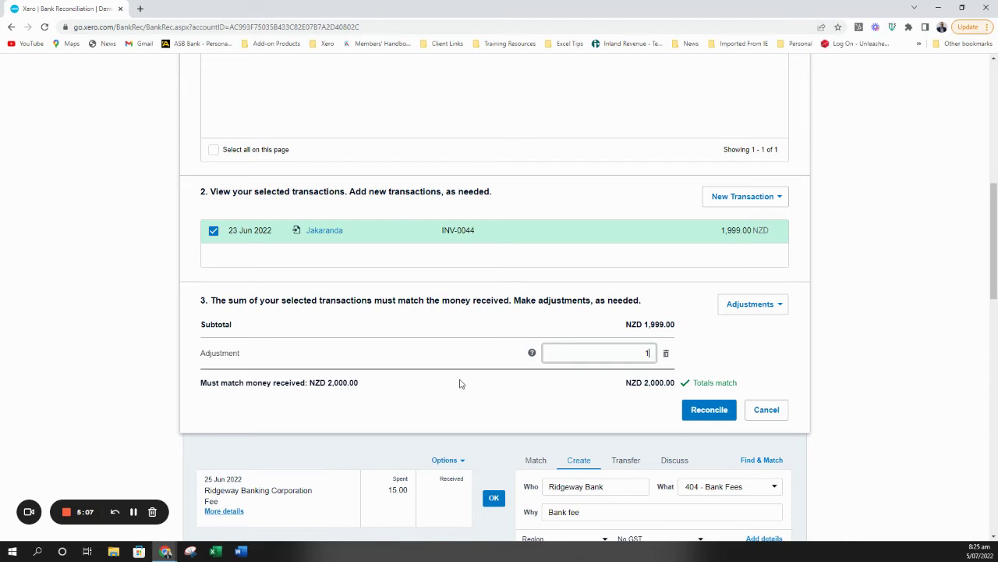
left_click(666, 354)
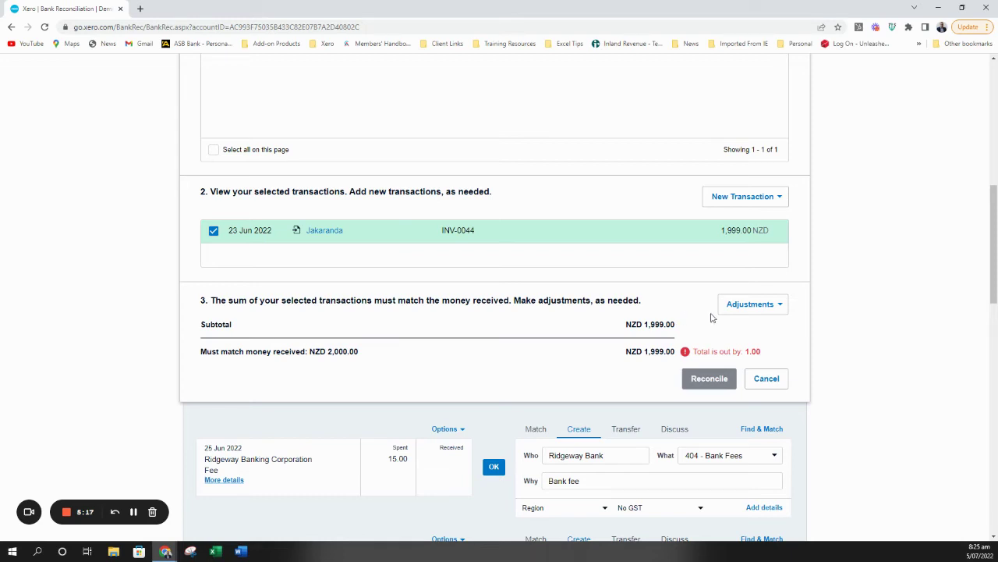
left_click(755, 304)
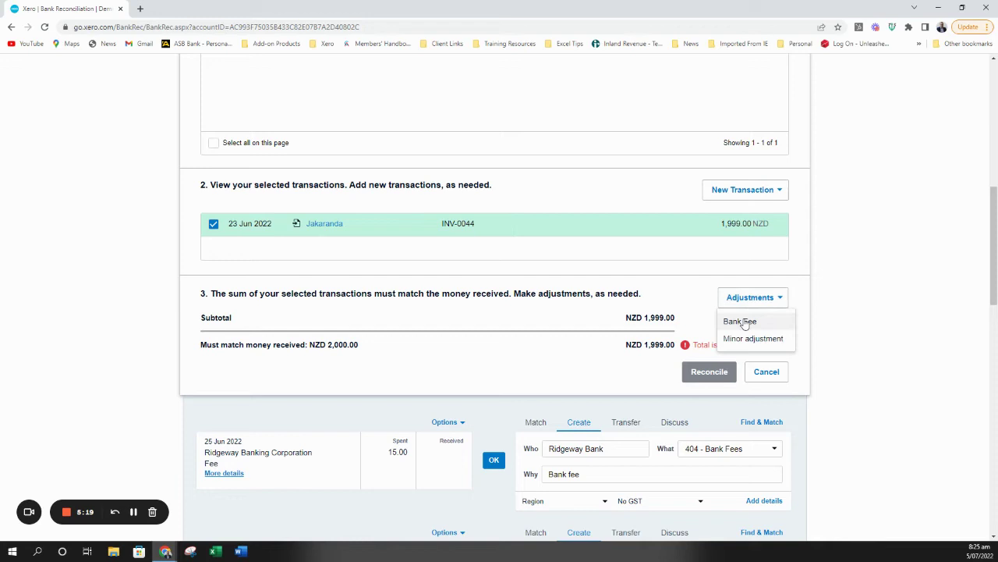
left_click(742, 322)
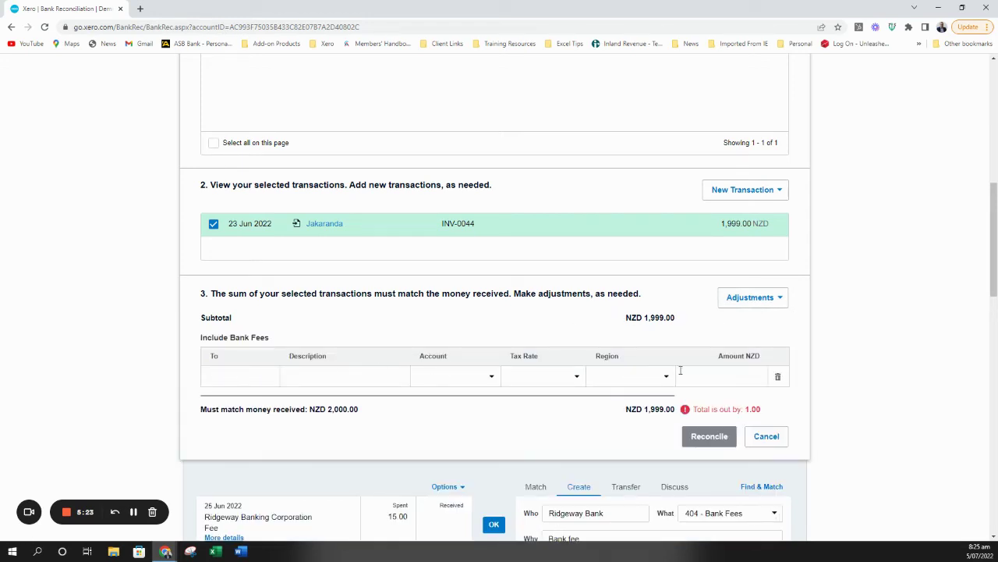
left_click(243, 378)
left_click(713, 379)
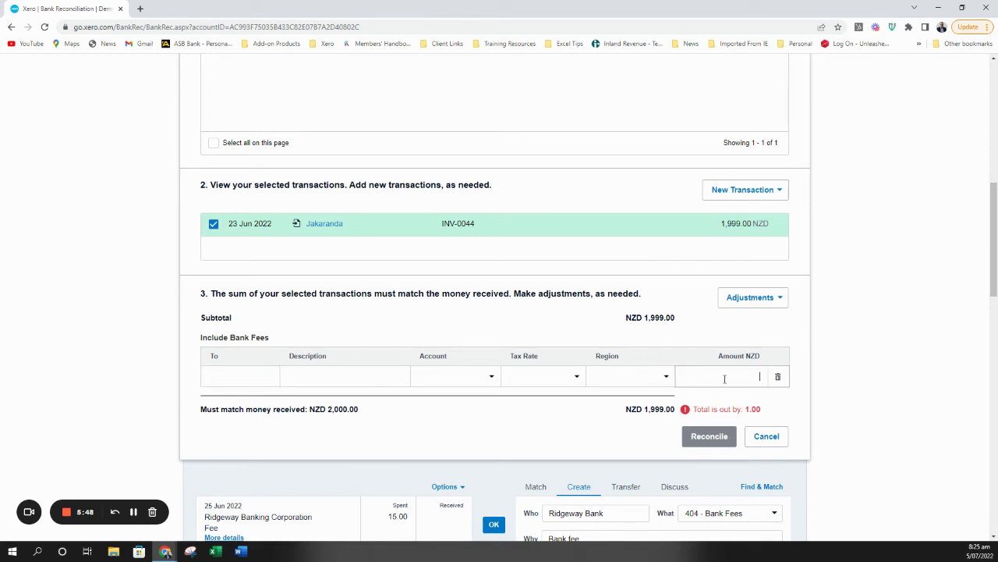
left_click(777, 378)
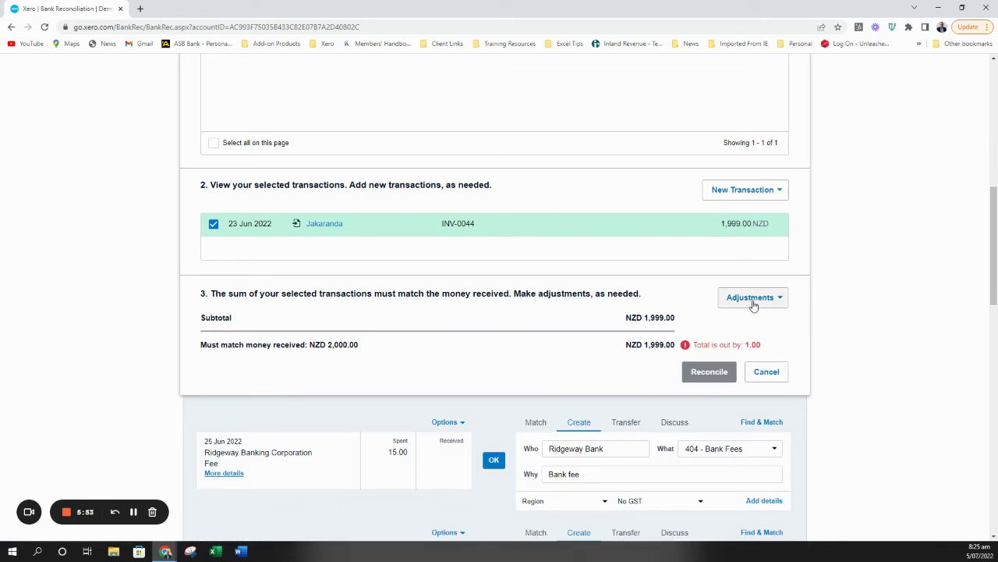
Step: Add a 1.00 minor adjustment and reconcile the 2,000.00 Jakaranda deposit against INV-0044
left_click(750, 298)
left_click(739, 338)
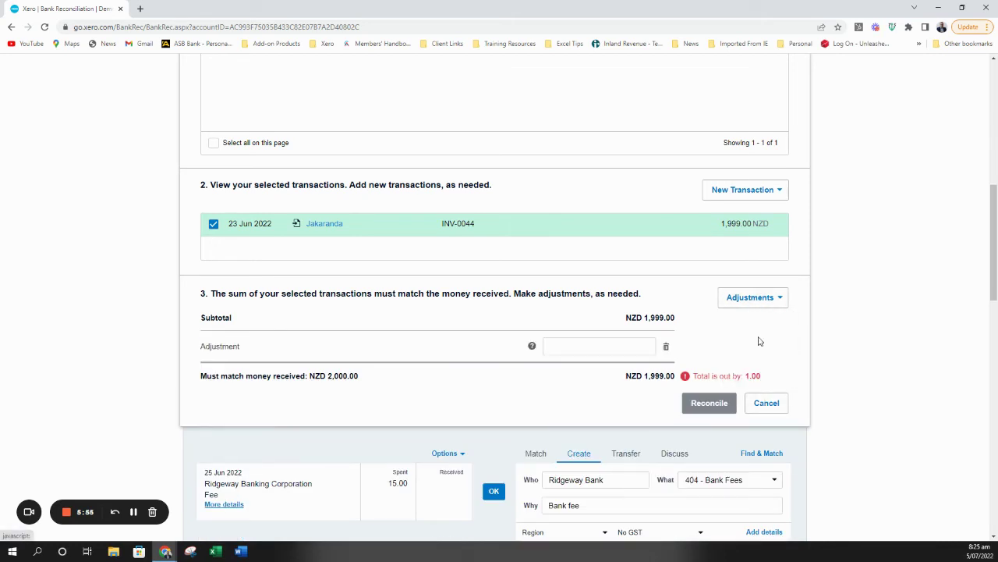
left_click(640, 348)
type("1")
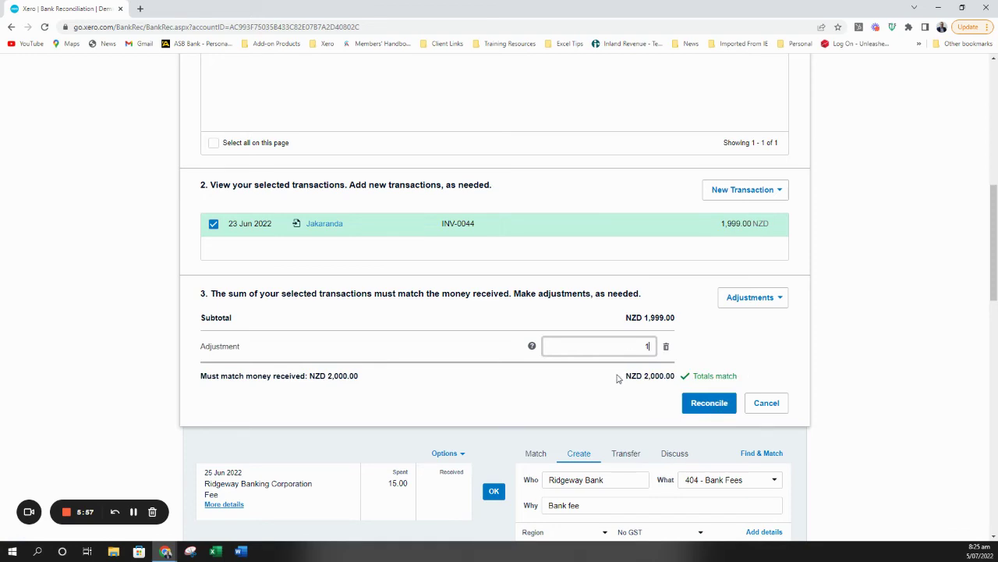
left_click(708, 402)
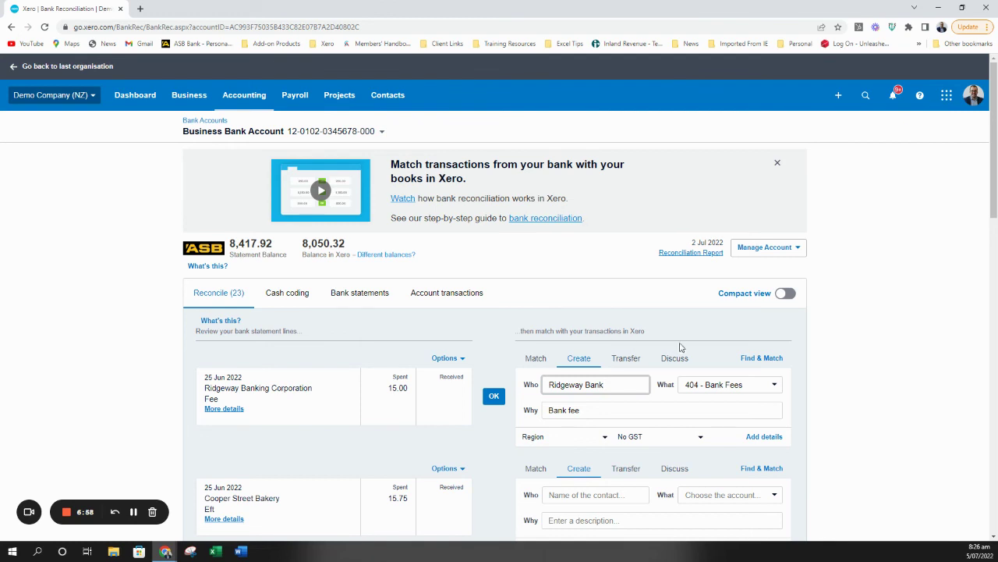
Step: Browse the 13 spent transactions for the 15.00 Ridgeway Bank fee, leaving it unmatched
left_click(750, 358)
scroll(590, 295, "down", 1)
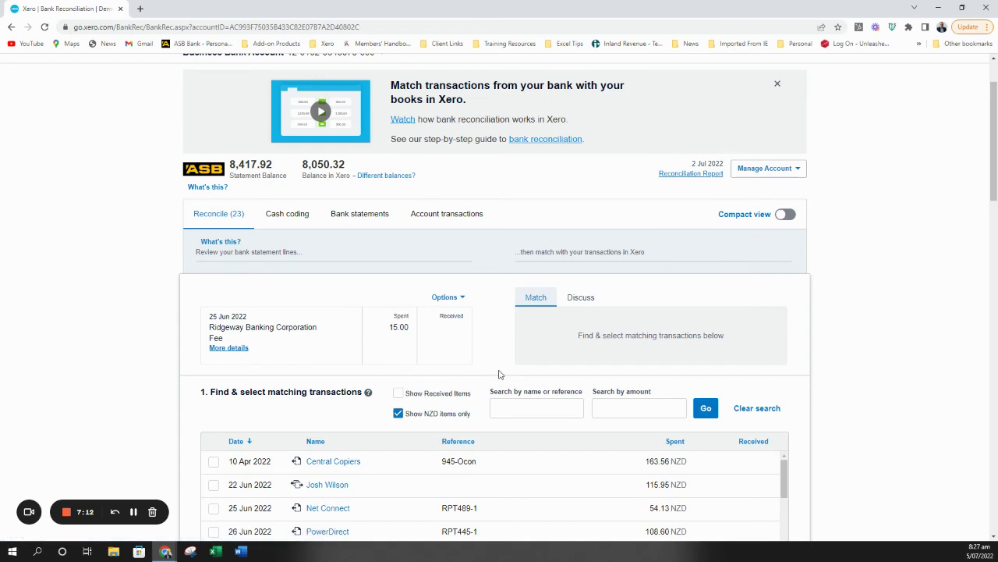
scroll(507, 375, "down", 4)
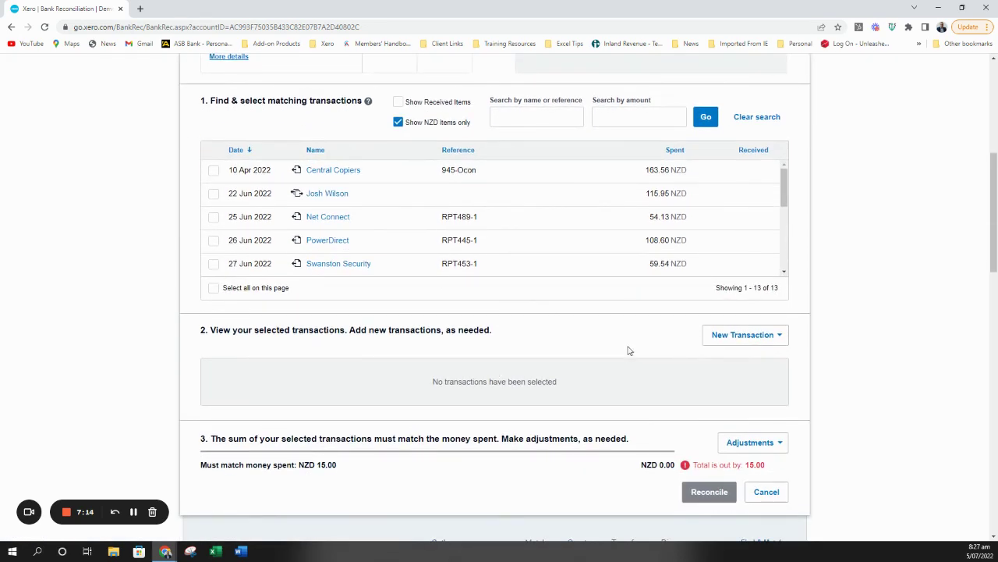
left_click(716, 336)
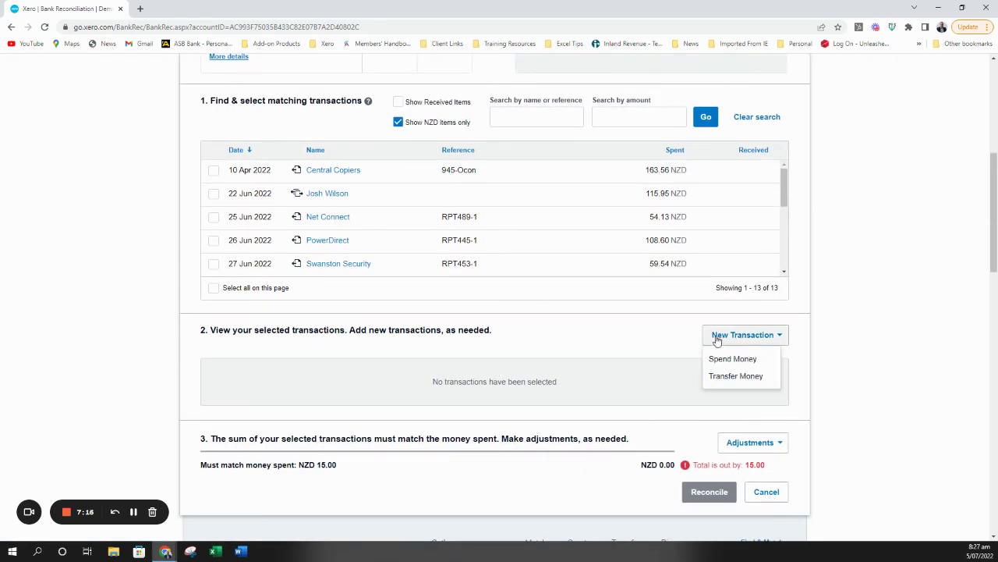
left_click(660, 344)
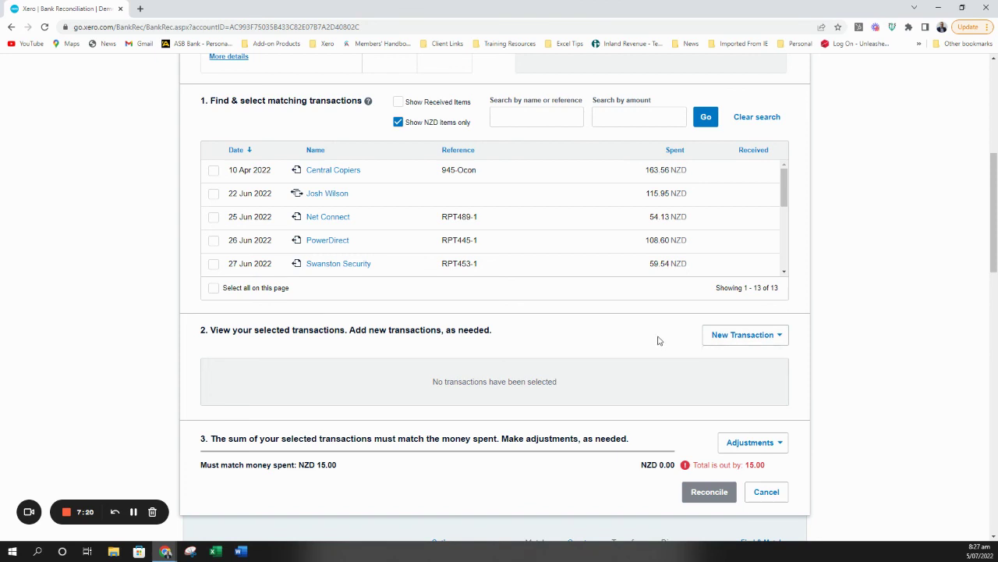
scroll(658, 340, "up", 2)
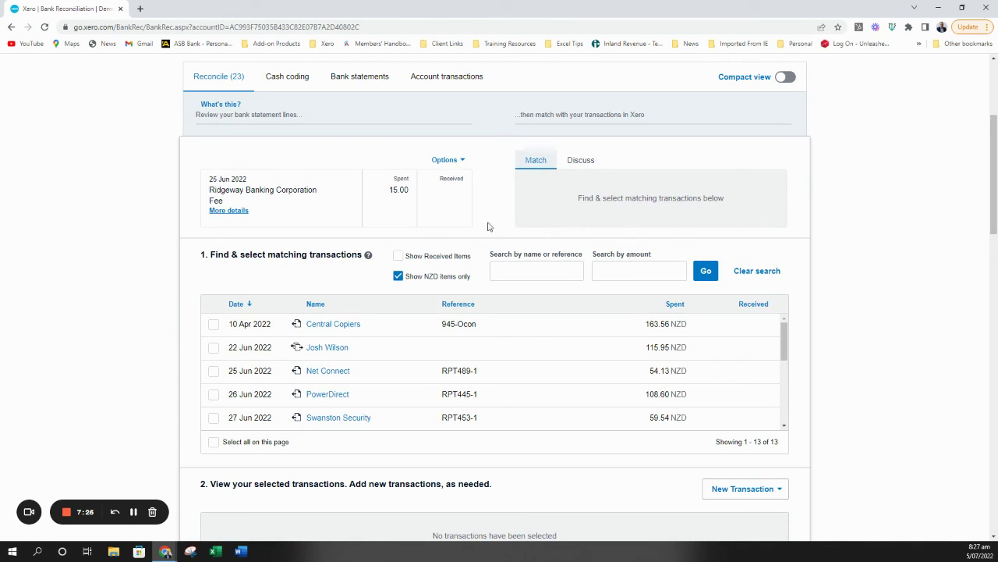
scroll(489, 230, "up", 3)
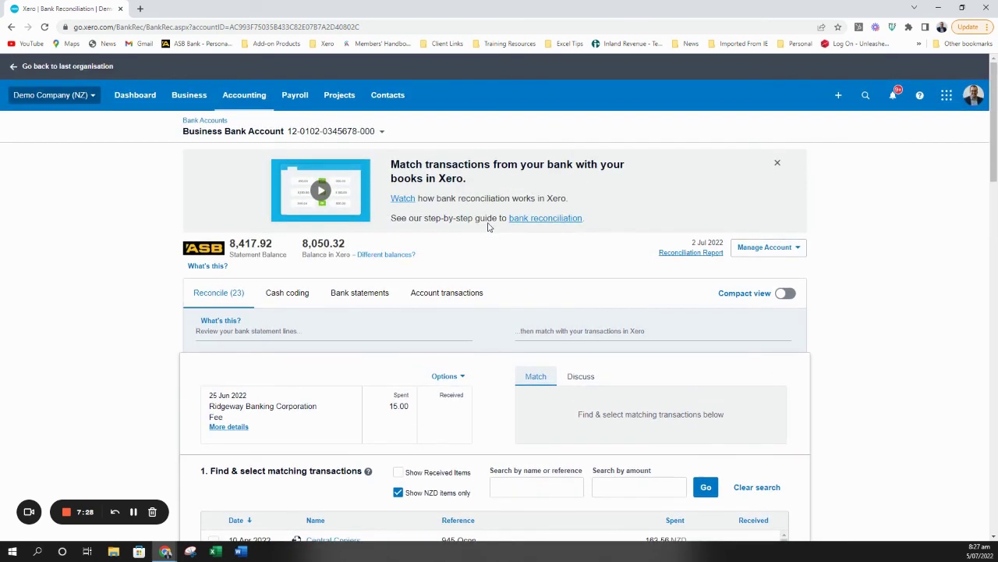